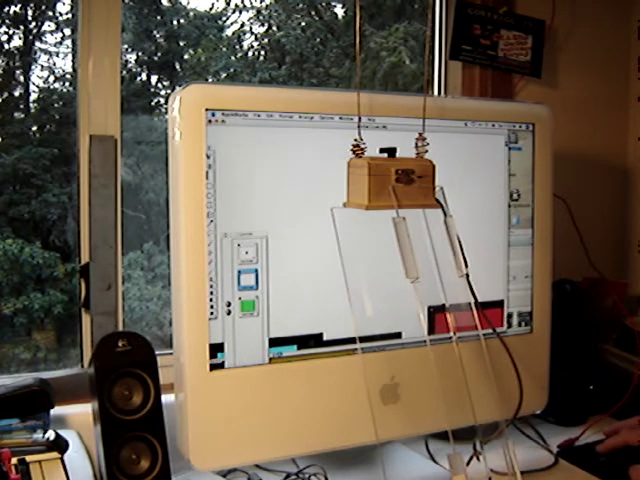
# - Draw two black-bordered cyan rectangles, keeping the one behind the radio box and removing the first
pyautogui.moveTo(250, 195); pyautogui.dragTo(355, 300)
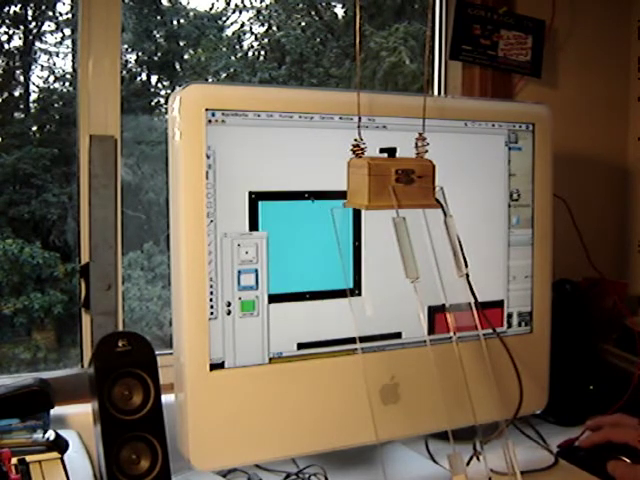
pyautogui.moveTo(335, 135); pyautogui.dragTo(430, 230)
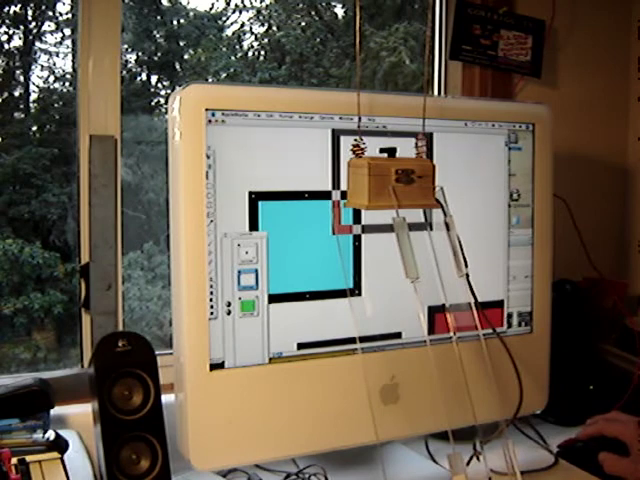
pyautogui.press('super+z')
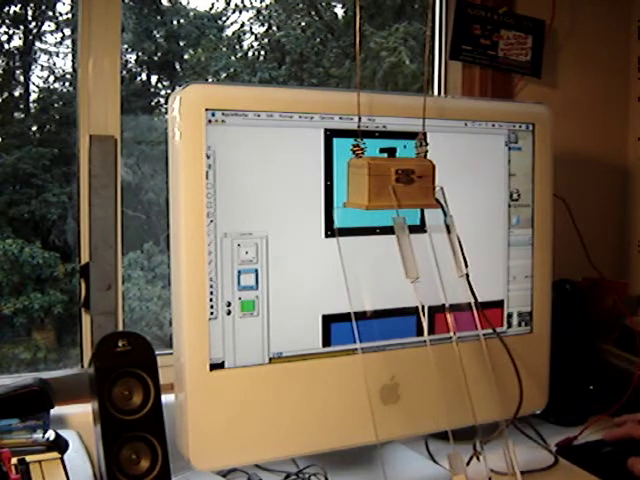
# - Drag the cyan rectangle away from the radio box to the lower left of the canvas
pyautogui.moveTo(385, 185); pyautogui.dragTo(290, 310)
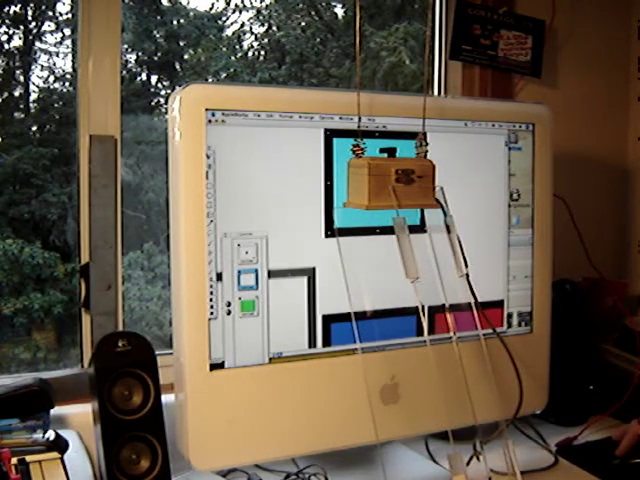